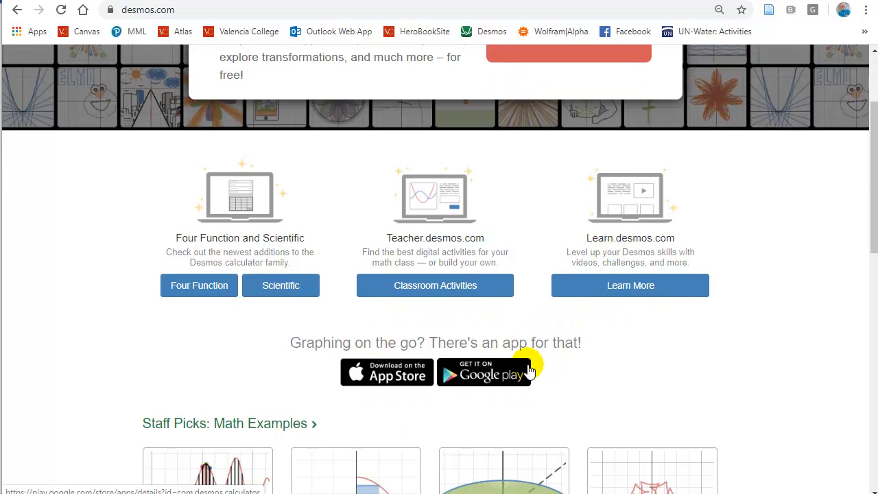
- View the scientific calculator from the Desmos home page, then return to the home page
{"action": "scroll", "coordinate": [533, 362], "scroll_direction": "up", "scroll_amount": 2}
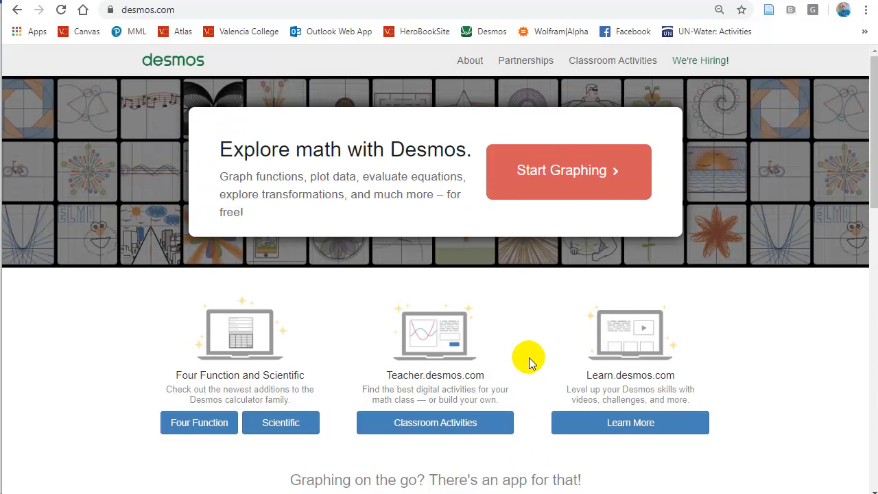
{"action": "left_click", "coordinate": [282, 422]}
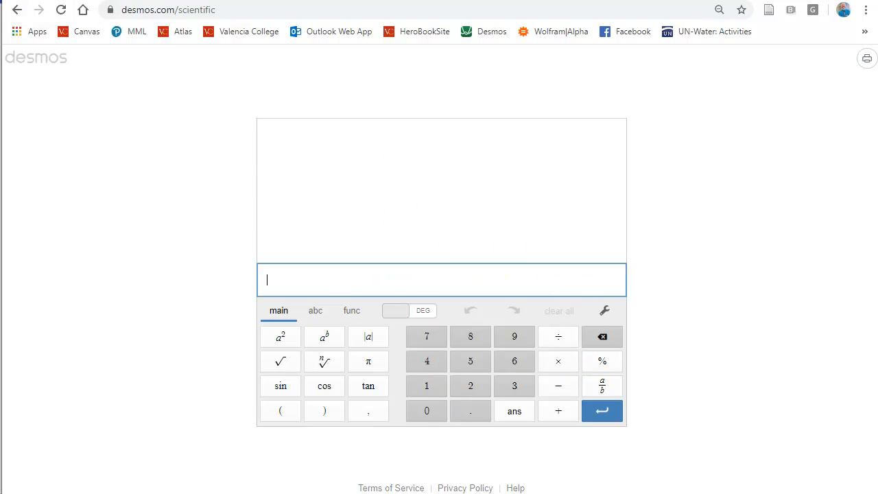
{"action": "left_click", "coordinate": [17, 10]}
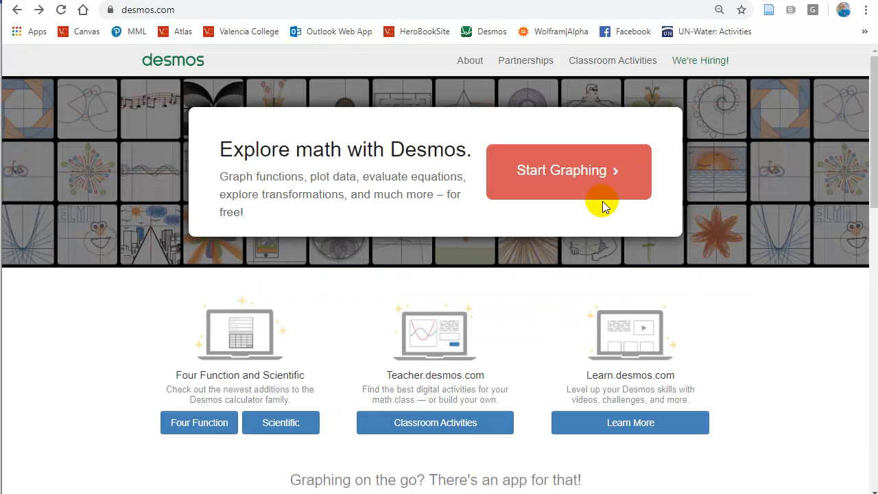
- Open the graphing calculator and enter y = x² − 3 as the first expression using the on-screen keypad
{"action": "left_click", "coordinate": [556, 178]}
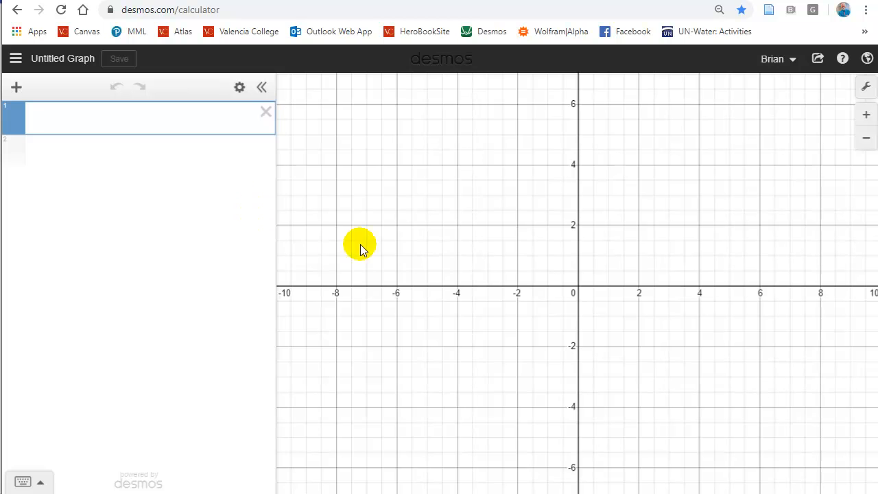
{"action": "left_click", "coordinate": [41, 482]}
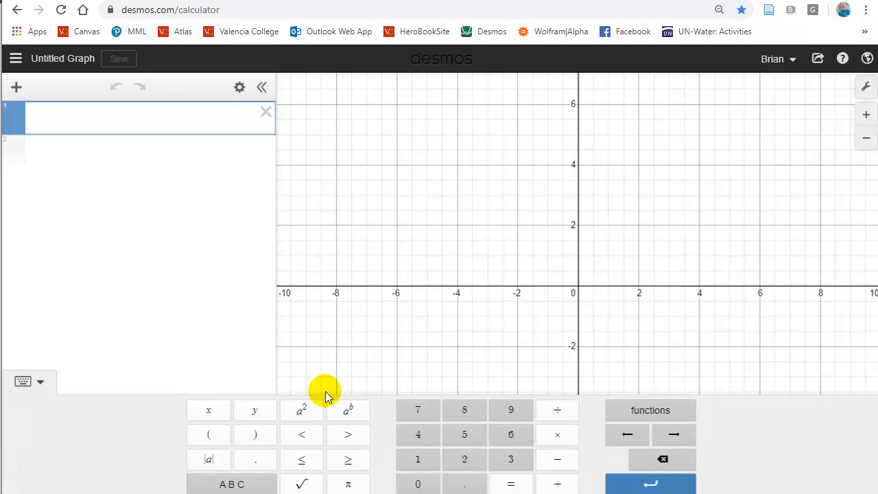
{"action": "left_click", "coordinate": [258, 412]}
{"action": "left_click", "coordinate": [511, 481]}
{"action": "left_click", "coordinate": [218, 413]}
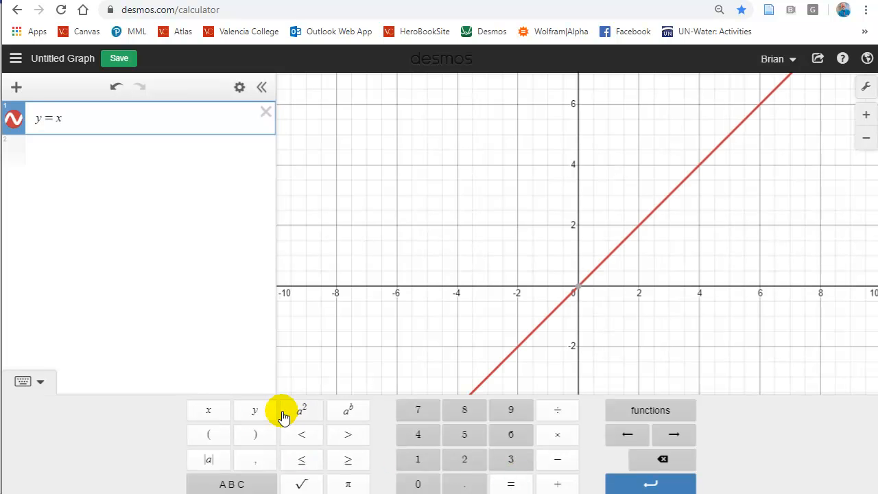
{"action": "left_click", "coordinate": [304, 409]}
{"action": "left_click", "coordinate": [557, 459]}
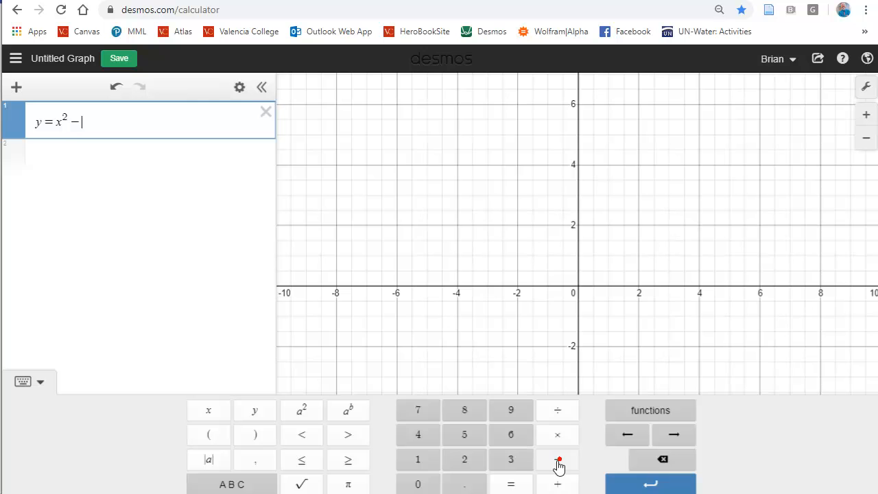
{"action": "left_click", "coordinate": [509, 461]}
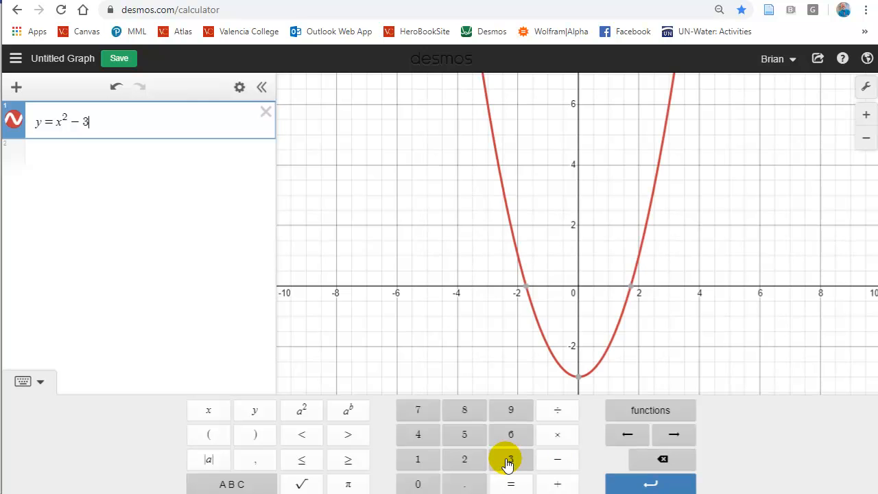
- Hide the on-screen keypad and graph y = x − 2 as the second expression
{"action": "left_click", "coordinate": [124, 152]}
{"action": "left_click", "coordinate": [25, 381]}
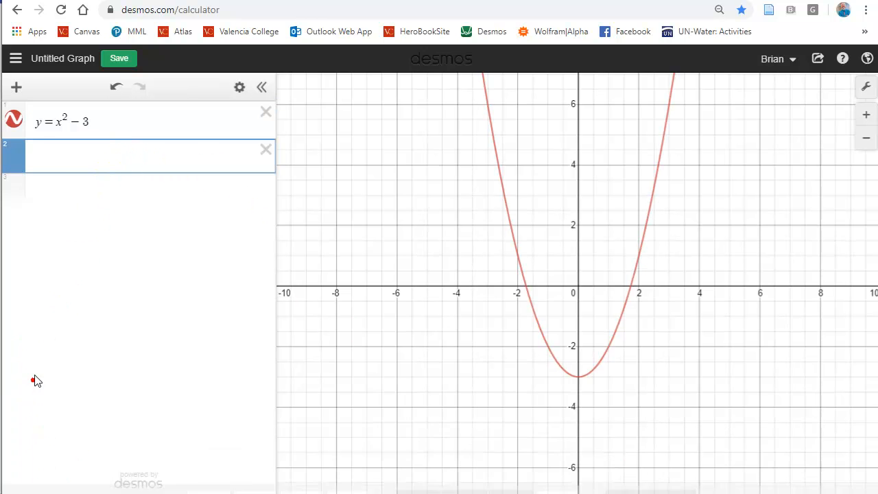
{"action": "type", "text": "y=x-2"}
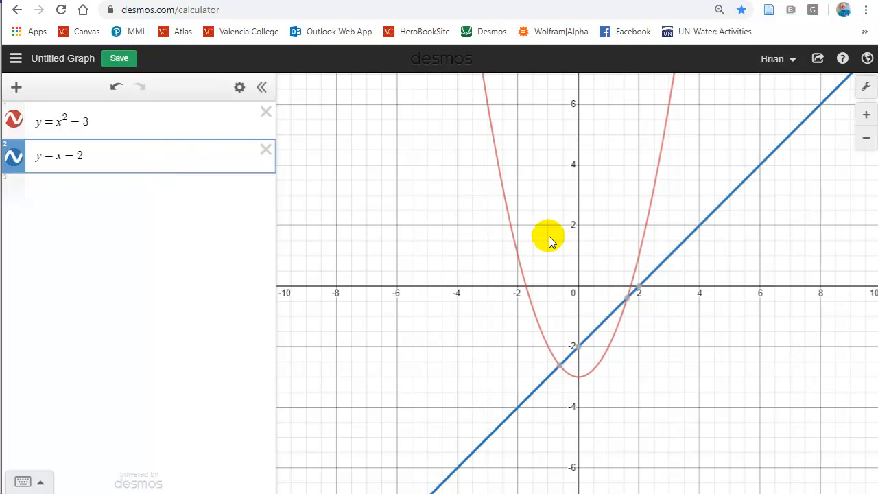
- Show the coordinates of both intersections of the line and parabola, plus the parabola's x-intercepts and vertex
{"action": "left_click", "coordinate": [630, 302]}
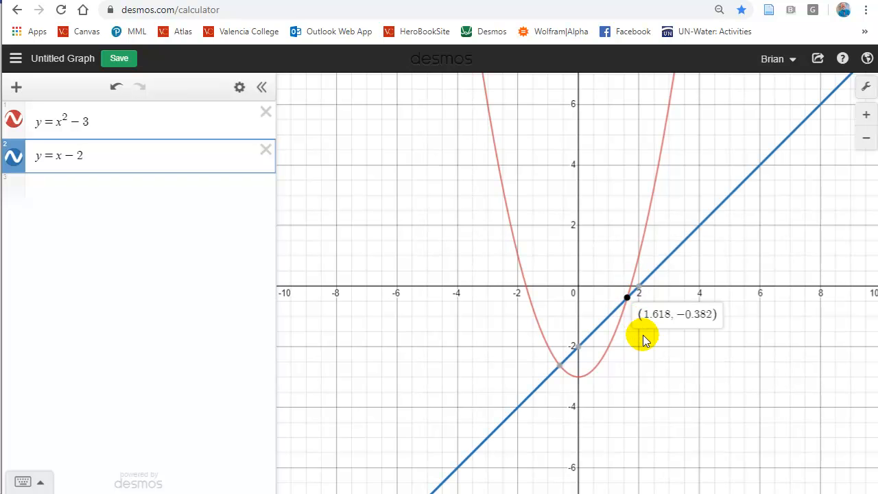
{"action": "left_click", "coordinate": [559, 365]}
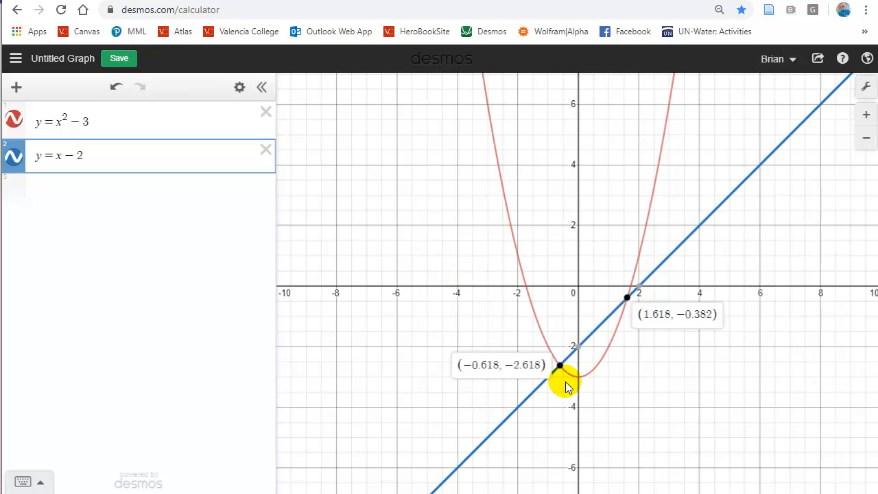
{"action": "left_click", "coordinate": [527, 295]}
{"action": "left_click", "coordinate": [526, 291]}
{"action": "left_click", "coordinate": [629, 291]}
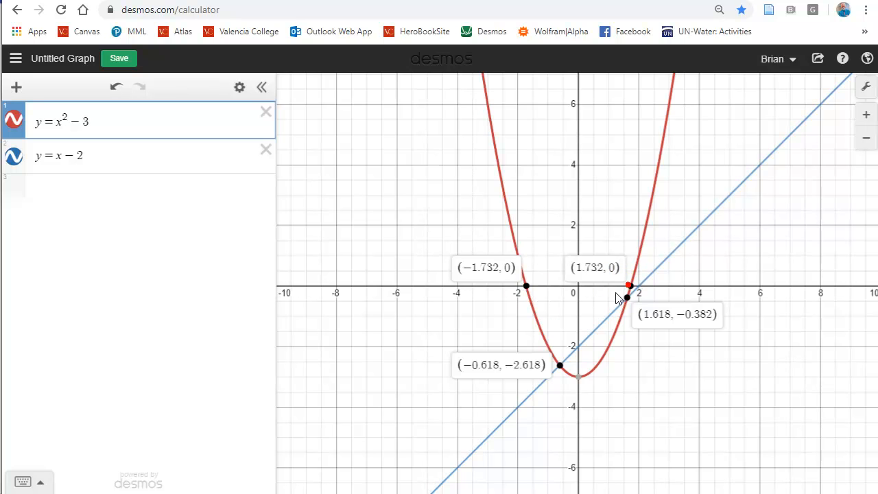
{"action": "left_click", "coordinate": [579, 376]}
{"action": "left_click", "coordinate": [580, 377]}
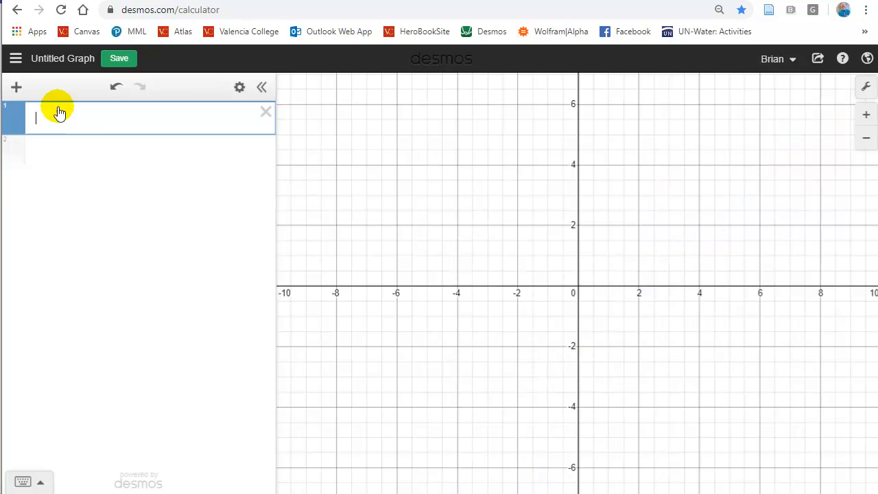
- Graph y = x² + k in the empty first line, add a slider for k, and move the slider to a lower value
{"action": "type", "text": "y=x"}
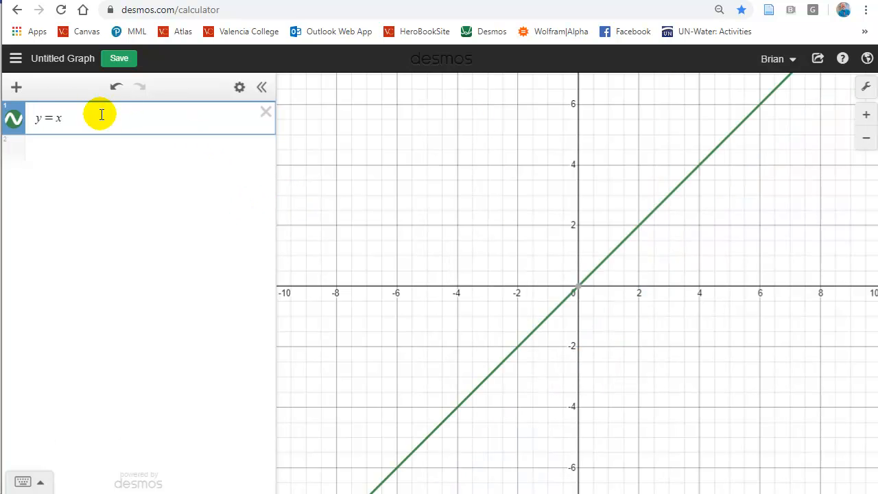
{"action": "type", "text": "^2"}
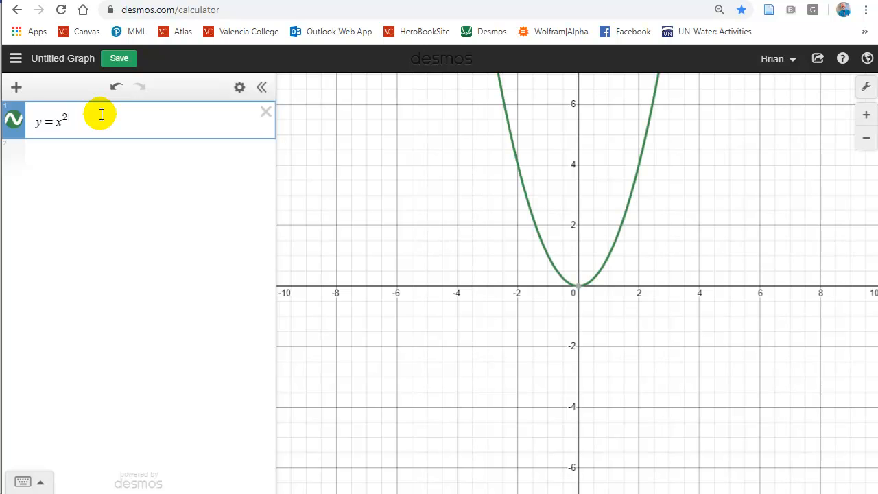
{"action": "type", "text": "+"}
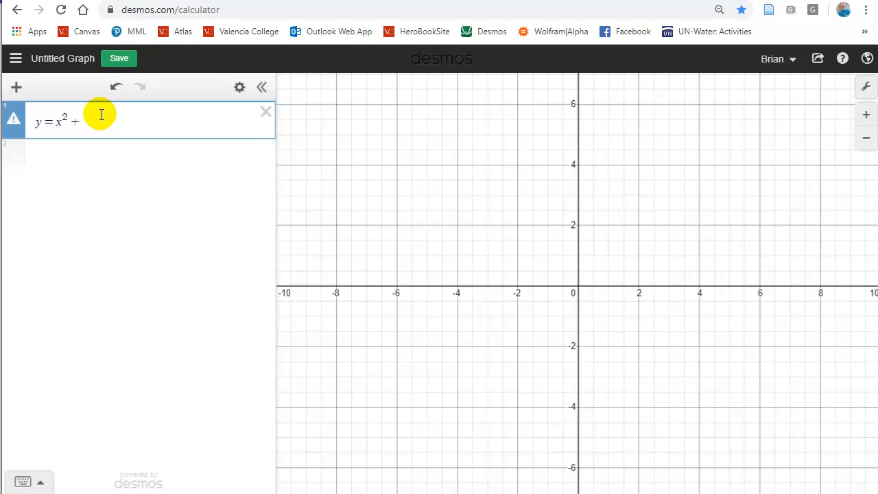
{"action": "type", "text": "k"}
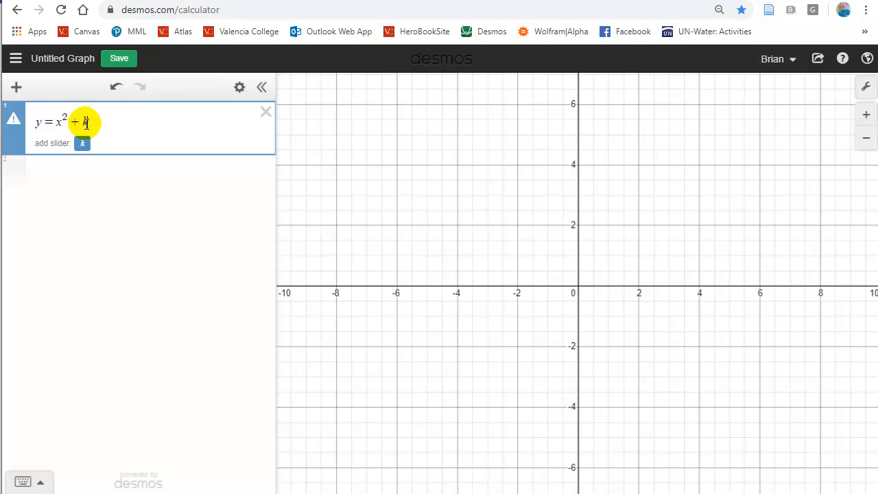
{"action": "left_click", "coordinate": [82, 144]}
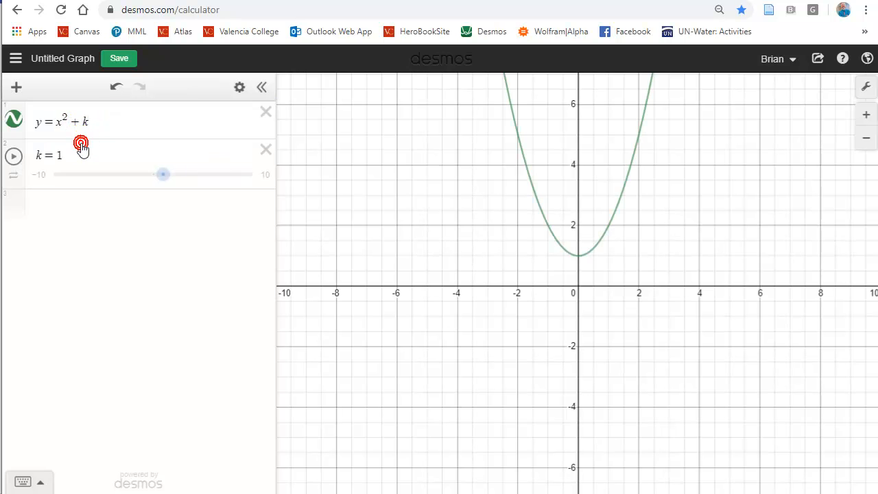
{"action": "left_click_drag", "start_coordinate": [163, 174], "coordinate": [143, 183]}
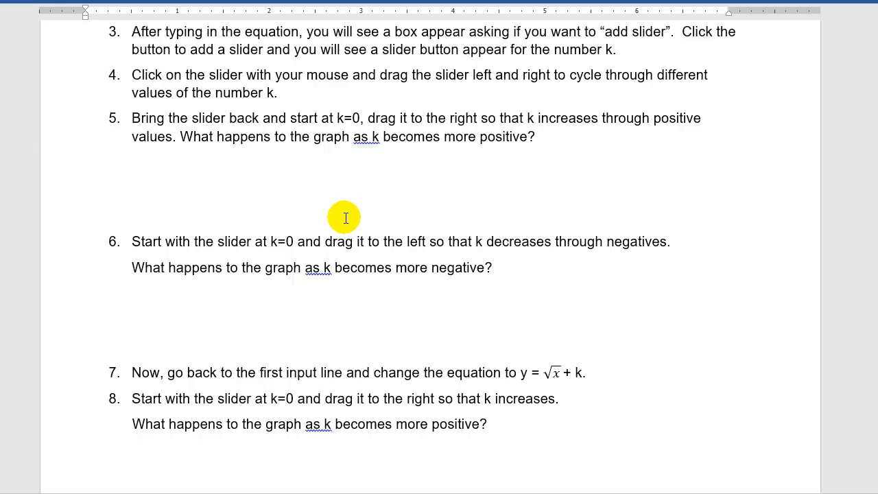
- Switch from the worksheet document to the Desmos graphing calculator and view the account options
{"action": "key", "text": "alt+Tab"}
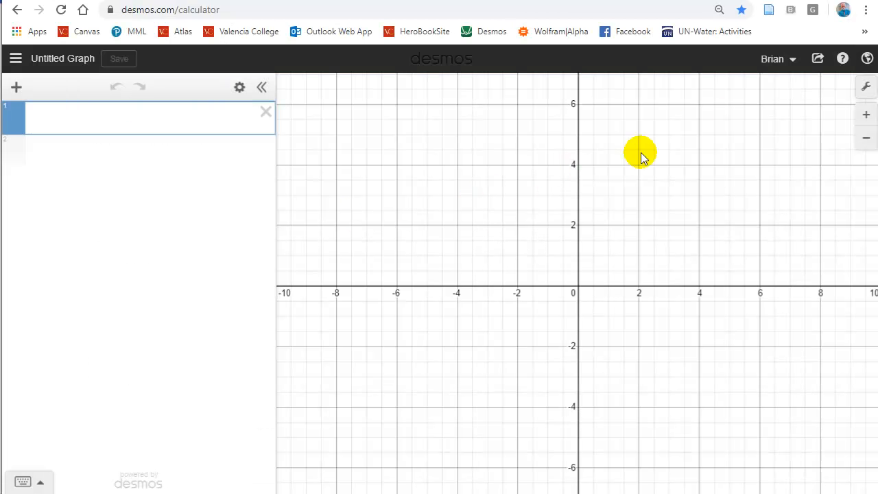
{"action": "left_click", "coordinate": [792, 61]}
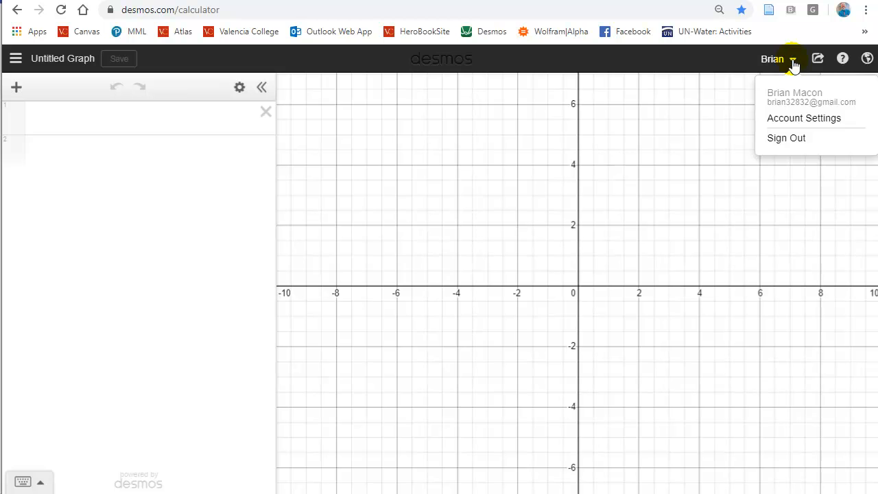
{"action": "left_click", "coordinate": [792, 62]}
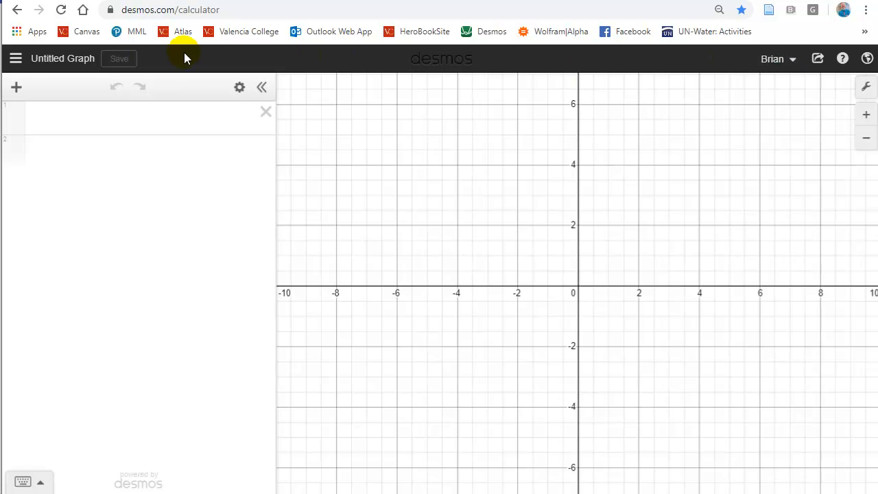
- Open the more recent saved "Transformations: Translating" graph from the saved graphs list
{"action": "left_click", "coordinate": [15, 59]}
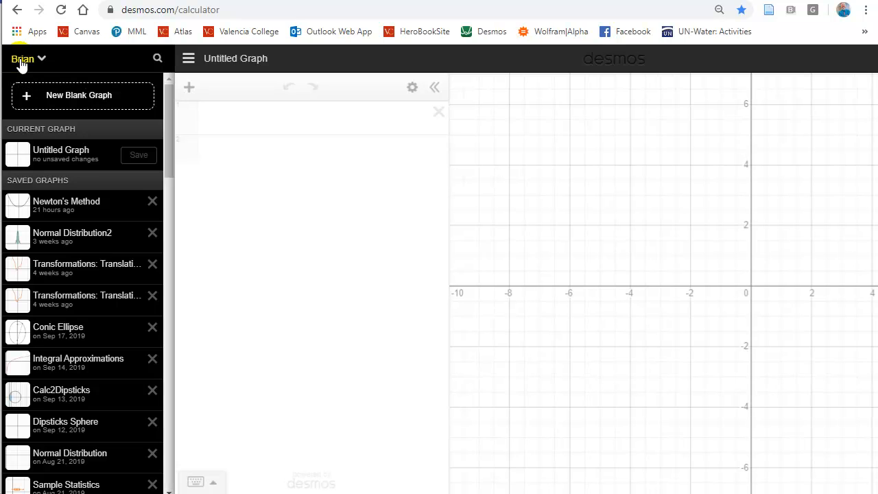
{"action": "left_click", "coordinate": [74, 272]}
{"action": "left_click", "coordinate": [354, 358]}
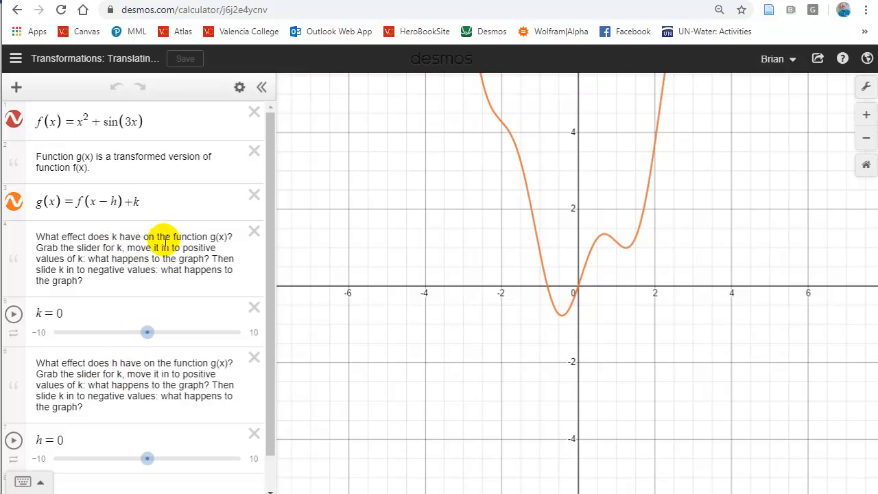
- Highlight the f(x) curve and translate g(x) by setting the sliders to k = 0.6 and h = 1
{"action": "left_click", "coordinate": [163, 121]}
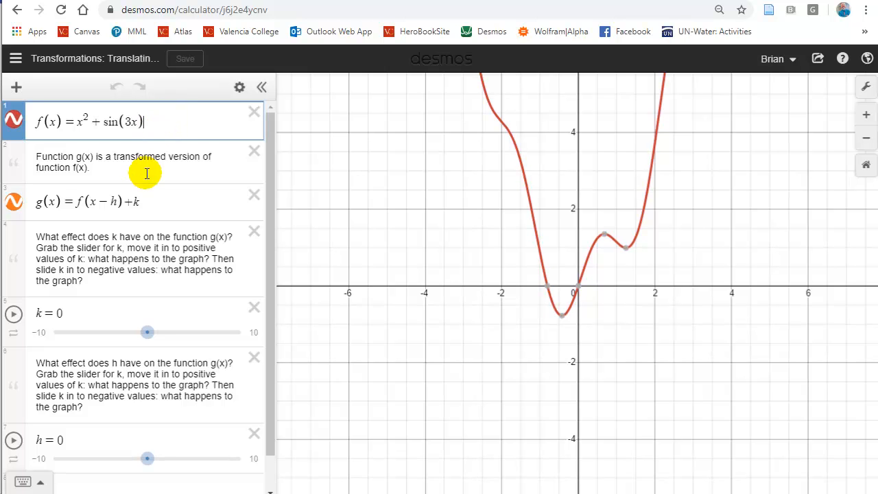
{"action": "mouse_move", "coordinate": [148, 334]}
{"action": "left_mouse_down"}
{"action": "mouse_move", "coordinate": [175, 334]}
{"action": "mouse_move", "coordinate": [108, 338]}
{"action": "mouse_move", "coordinate": [175, 336]}
{"action": "mouse_move", "coordinate": [144, 334]}
{"action": "mouse_move", "coordinate": [152, 334]}
{"action": "left_mouse_up"}
{"action": "mouse_move", "coordinate": [147, 458]}
{"action": "left_mouse_down"}
{"action": "mouse_move", "coordinate": [176, 464]}
{"action": "mouse_move", "coordinate": [107, 464]}
{"action": "mouse_move", "coordinate": [171, 465]}
{"action": "mouse_move", "coordinate": [155, 463]}
{"action": "left_mouse_up"}
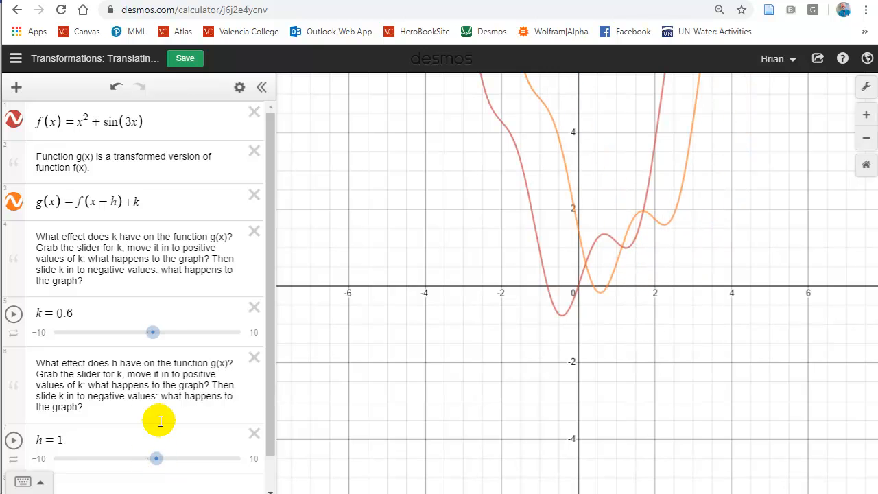
- Remove the sin(3x) term from f(x) so that the function reads f(x) = x²
{"action": "left_click", "coordinate": [159, 129]}
{"action": "key", "text": "BackSpace"}
{"action": "key", "text": "BackSpace"}
{"action": "key", "text": "BackSpace"}
{"action": "key", "text": "BackSpace"}
{"action": "key", "text": "BackSpace"}
{"action": "key", "text": "BackSpace"}
{"action": "key", "text": "BackSpace"}
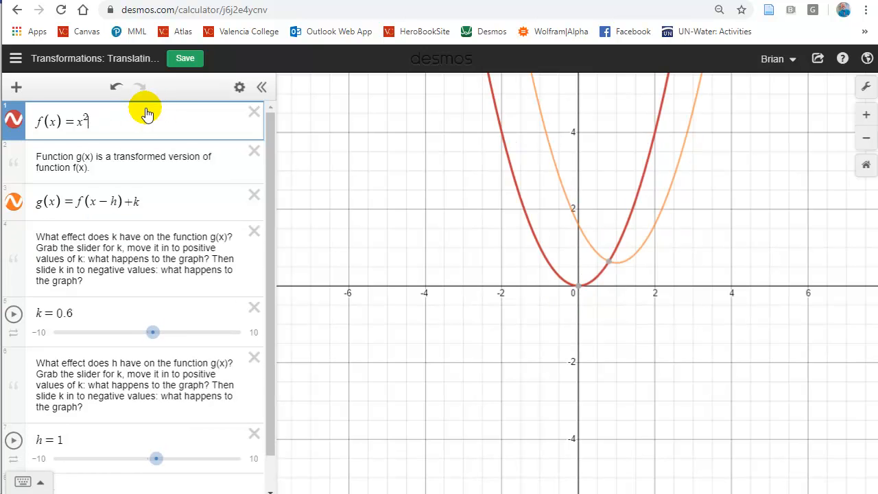
- Translate the g(x) parabola by setting the sliders to k = 0.9 and h = −3.4
{"action": "mouse_move", "coordinate": [153, 332]}
{"action": "left_mouse_down"}
{"action": "mouse_move", "coordinate": [124, 345]}
{"action": "mouse_move", "coordinate": [124, 336]}
{"action": "mouse_move", "coordinate": [156, 332]}
{"action": "left_mouse_up"}
{"action": "left_click", "coordinate": [155, 461]}
{"action": "left_click_drag", "start_coordinate": [154, 465], "coordinate": [116, 458]}
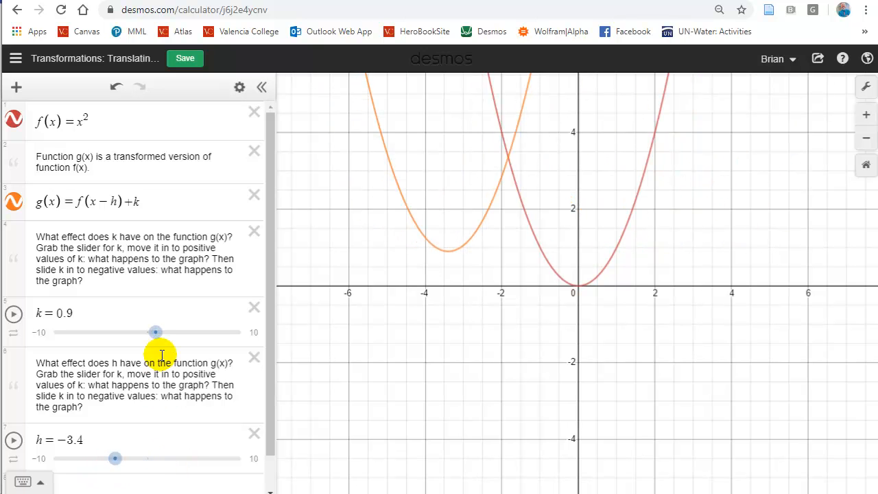
- Find the "Calculus: Tangent Line" example at the end of the graph list and open it
{"action": "left_click", "coordinate": [15, 58]}
{"action": "scroll", "coordinate": [106, 273], "scroll_direction": "down", "scroll_amount": 2}
{"action": "scroll", "coordinate": [106, 273], "scroll_direction": "down", "scroll_amount": 15}
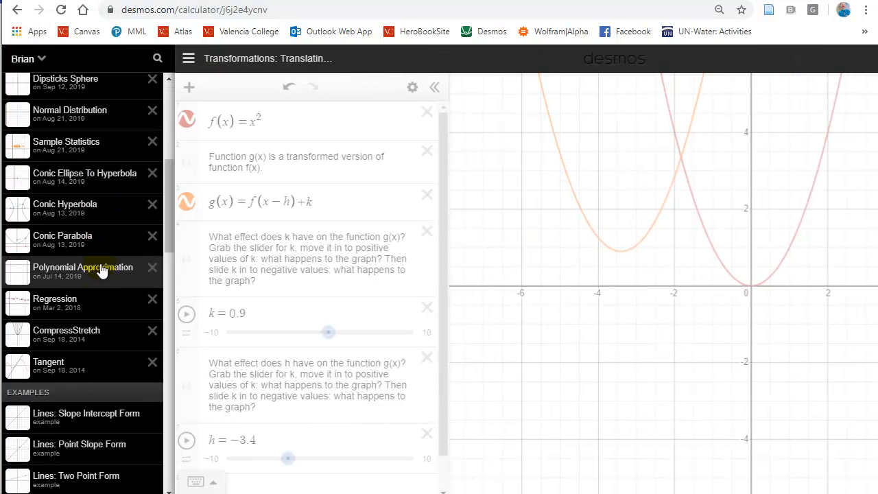
{"action": "scroll", "coordinate": [99, 268], "scroll_direction": "down", "scroll_amount": 3}
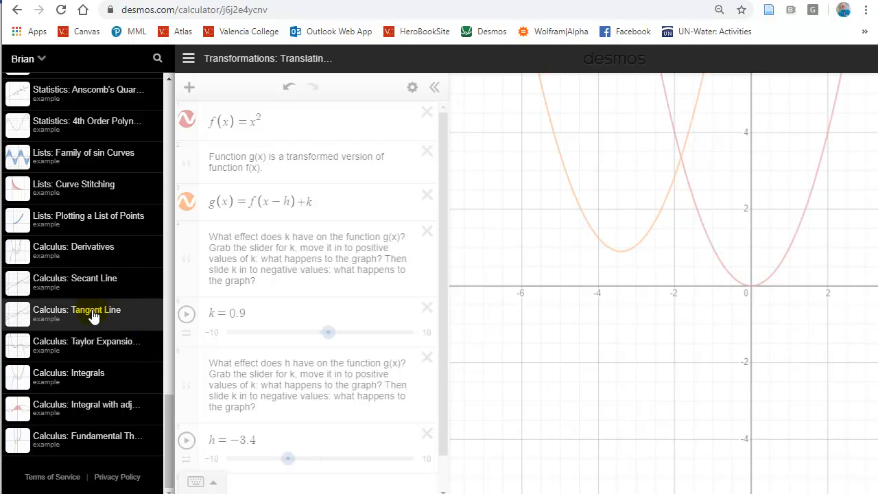
{"action": "left_click", "coordinate": [94, 315]}
{"action": "left_click", "coordinate": [349, 361]}
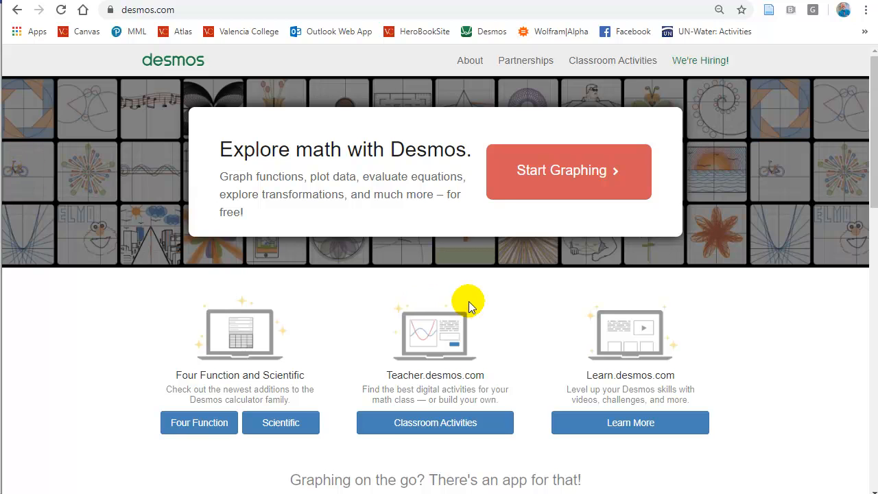
- Open the classroom activities from the Desmos home page and look through the featured collections and activities
{"action": "left_click", "coordinate": [436, 421]}
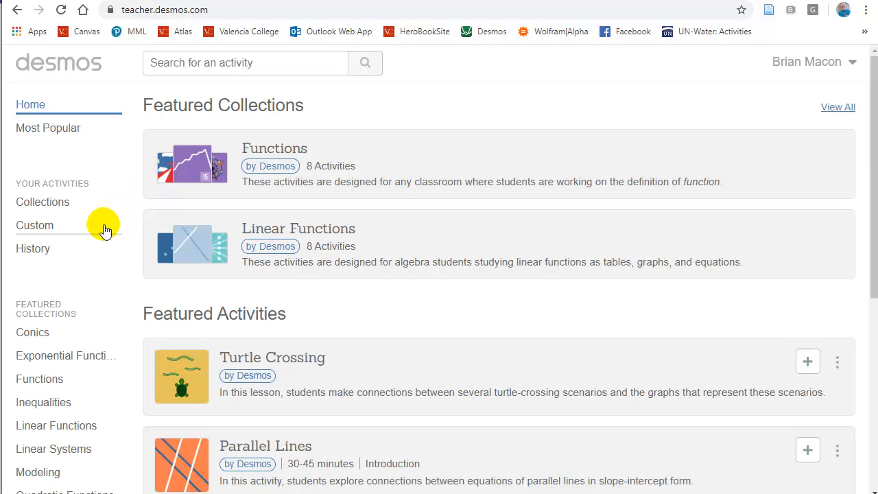
{"action": "scroll", "coordinate": [106, 228], "scroll_direction": "down", "scroll_amount": 3}
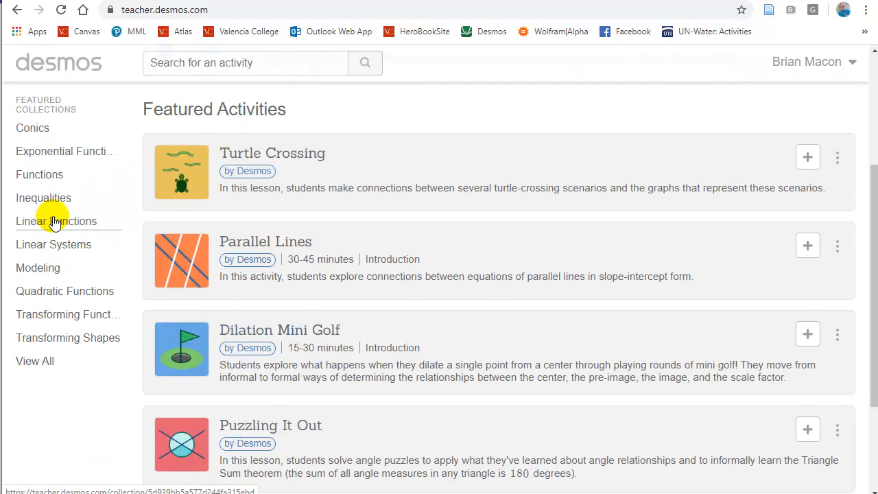
{"action": "scroll", "coordinate": [55, 221], "scroll_direction": "up", "scroll_amount": 1}
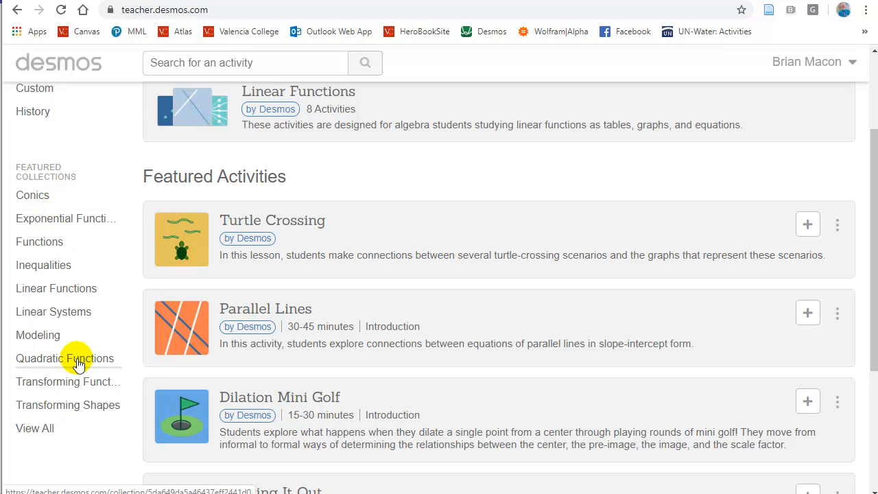
- Open the featured Functions collection and then its Function Carnival activity
{"action": "scroll", "coordinate": [62, 186], "scroll_direction": "up", "scroll_amount": 2}
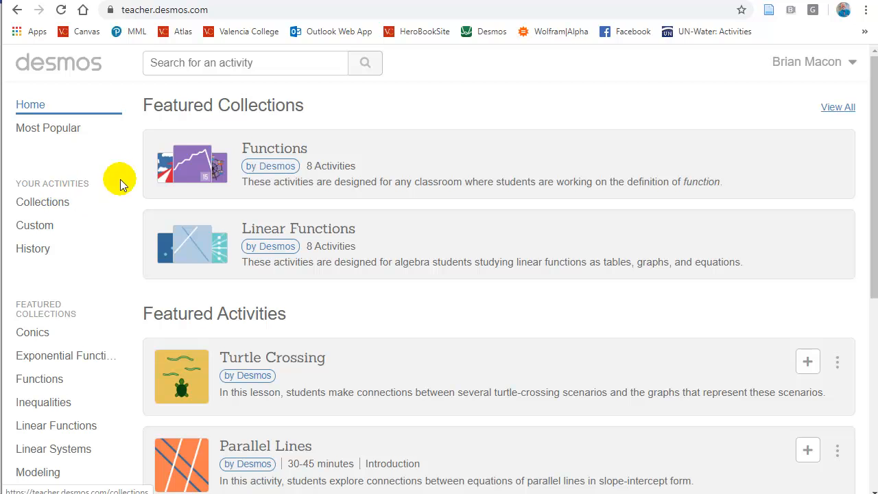
{"action": "left_click", "coordinate": [196, 166]}
{"action": "scroll", "coordinate": [240, 220], "scroll_direction": "down", "scroll_amount": 2}
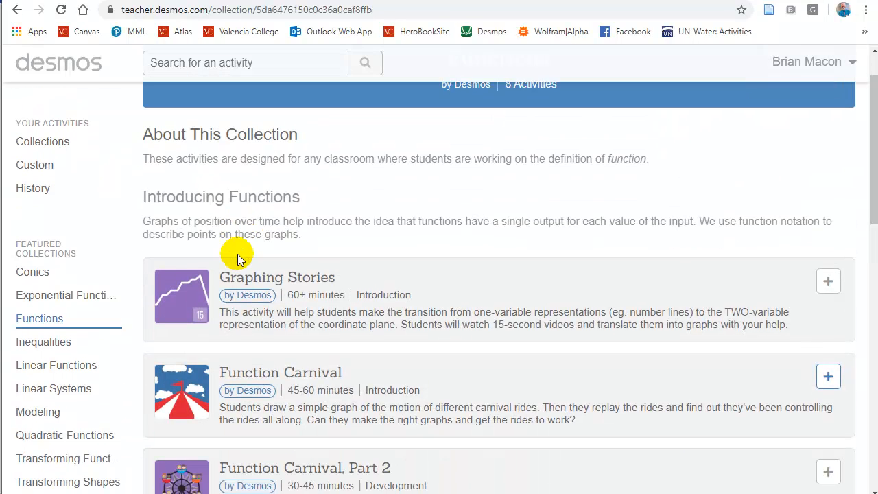
{"action": "left_click", "coordinate": [189, 374]}
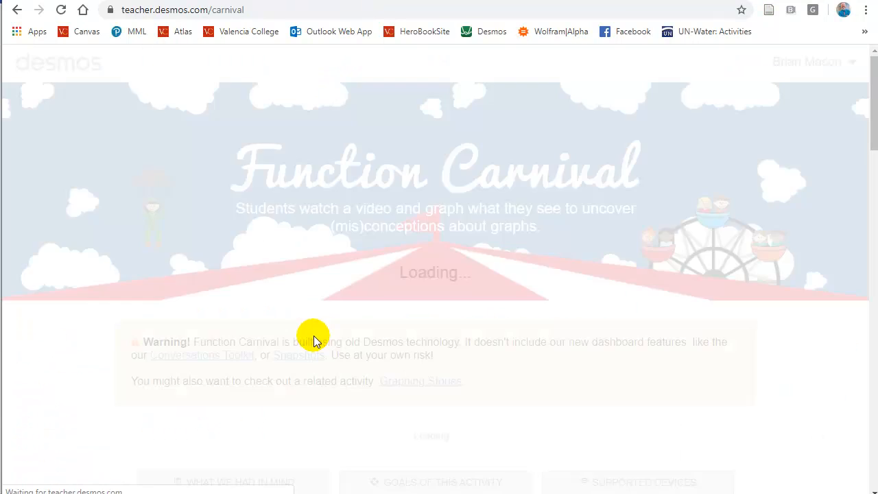
- Read through the Function Carnival page, covering its classes, goals, how the activity works, and the student and teacher experience
{"action": "scroll", "coordinate": [362, 283], "scroll_direction": "down", "scroll_amount": 5}
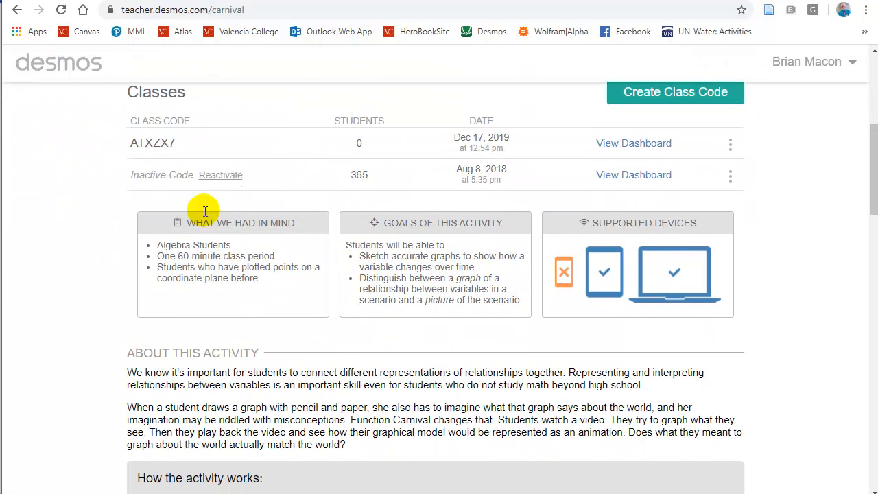
{"action": "scroll", "coordinate": [323, 311], "scroll_direction": "down", "scroll_amount": 3}
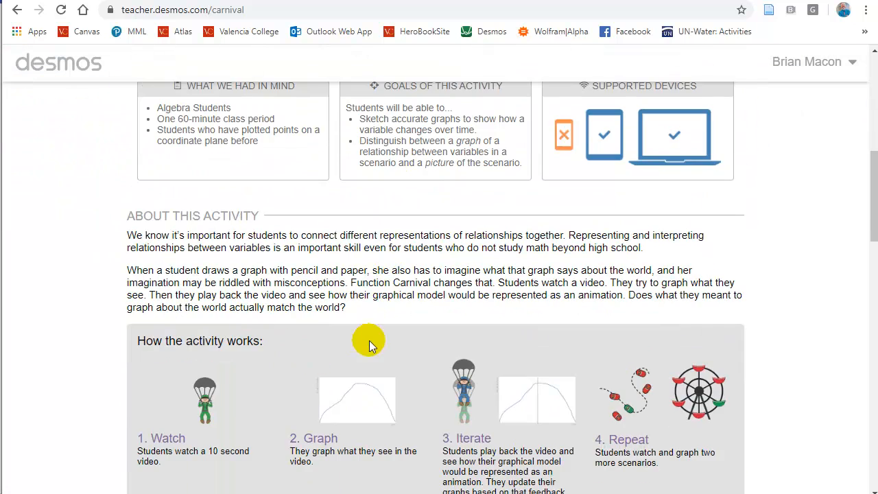
{"action": "scroll", "coordinate": [367, 343], "scroll_direction": "down", "scroll_amount": 2}
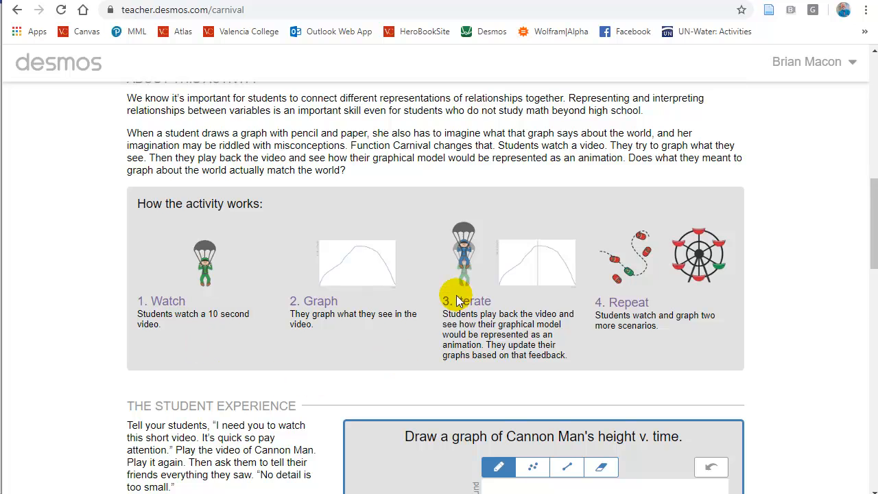
{"action": "scroll", "coordinate": [355, 254], "scroll_direction": "down", "scroll_amount": 2}
{"action": "scroll", "coordinate": [355, 254], "scroll_direction": "down", "scroll_amount": 5}
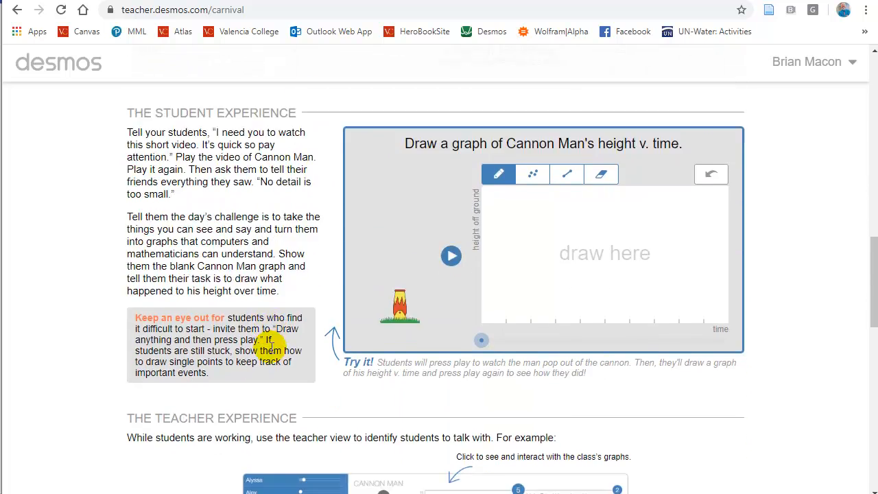
{"action": "scroll", "coordinate": [271, 348], "scroll_direction": "down", "scroll_amount": 2}
{"action": "scroll", "coordinate": [267, 348], "scroll_direction": "down", "scroll_amount": 3}
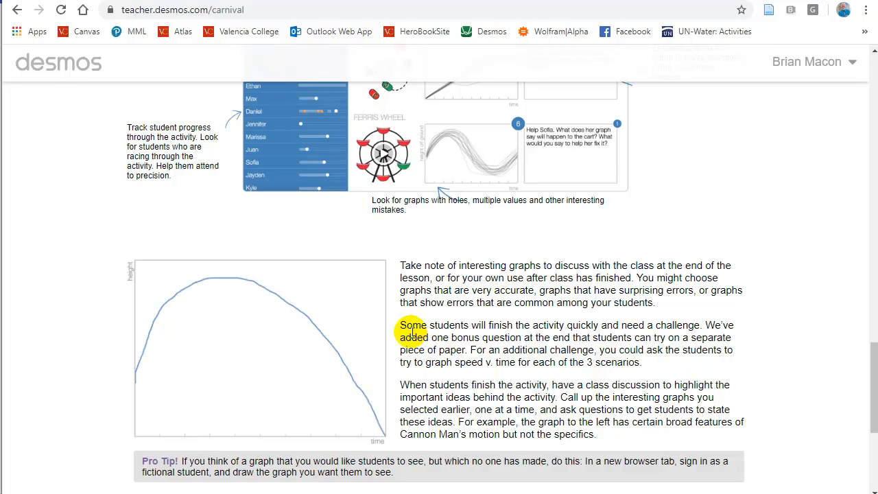
- Return to the Desmos home page and look through it down to the Creative Art staff picks and footer links, ending back at its start
{"action": "key", "text": "alt+Left"}
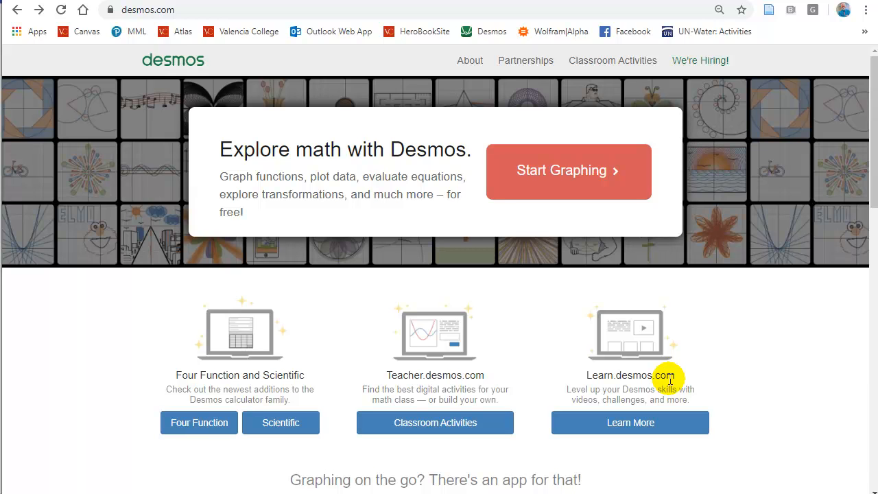
{"action": "scroll", "coordinate": [670, 381], "scroll_direction": "down", "scroll_amount": 9}
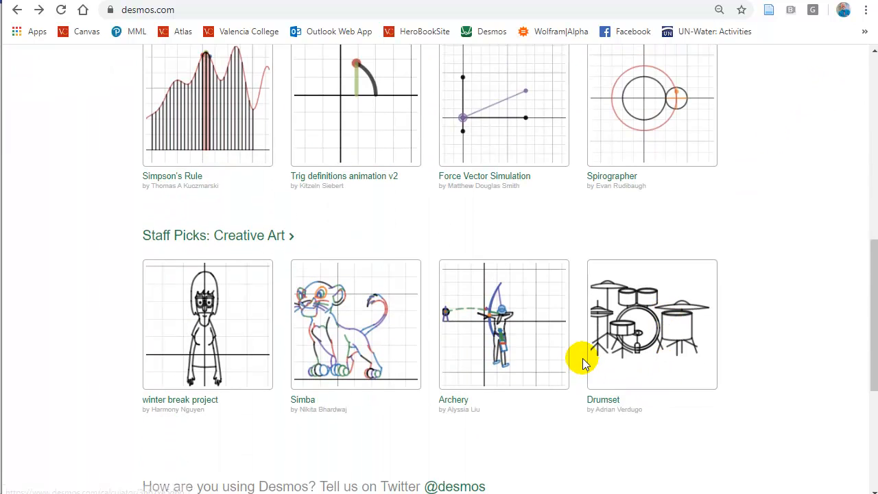
{"action": "scroll", "coordinate": [582, 358], "scroll_direction": "down", "scroll_amount": 1}
{"action": "scroll", "coordinate": [582, 358], "scroll_direction": "down", "scroll_amount": 4}
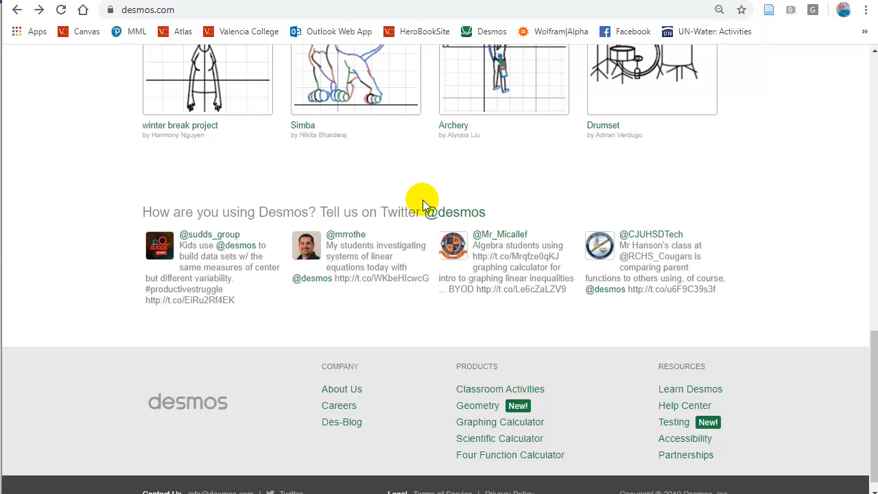
{"action": "key", "text": "Home"}
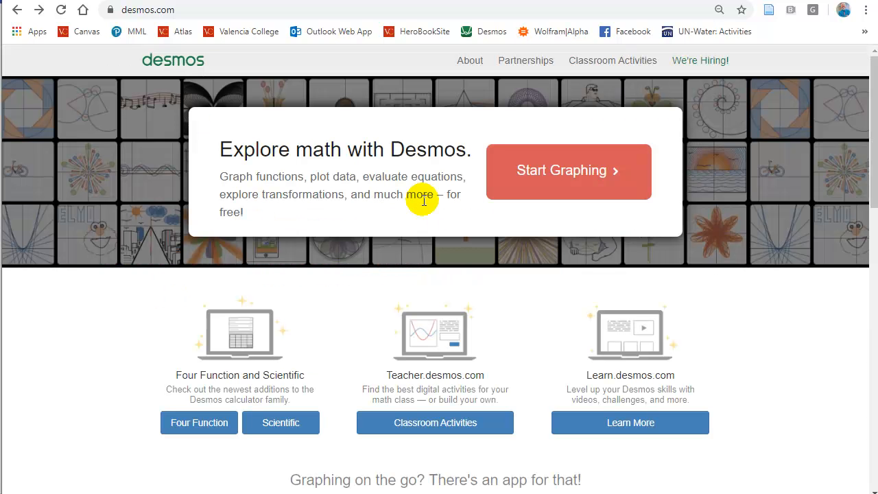